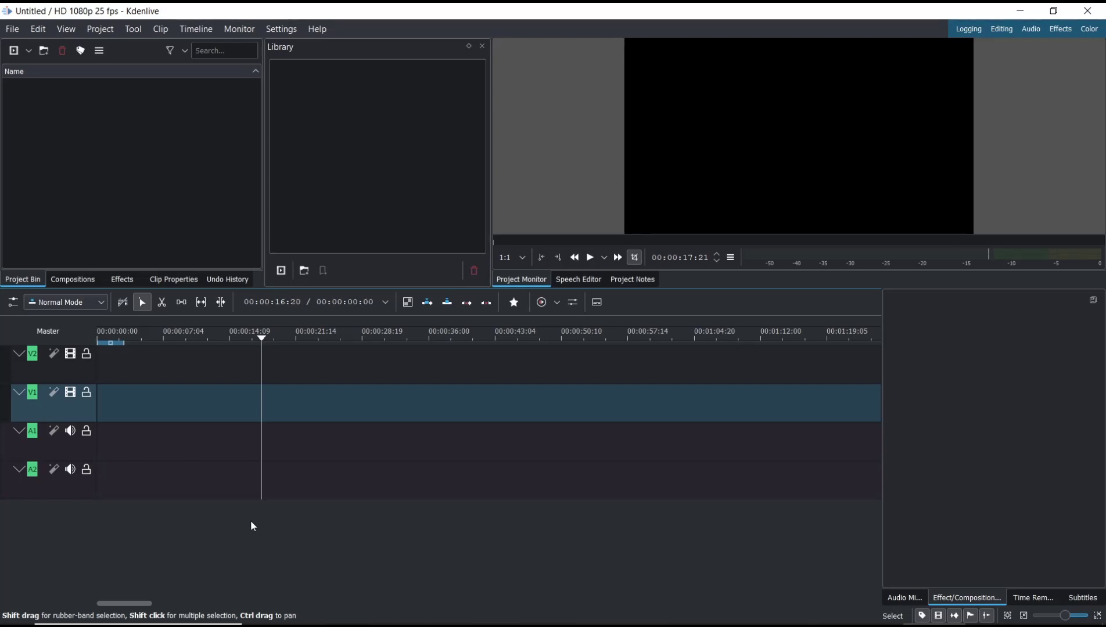
right_click(108, 130)
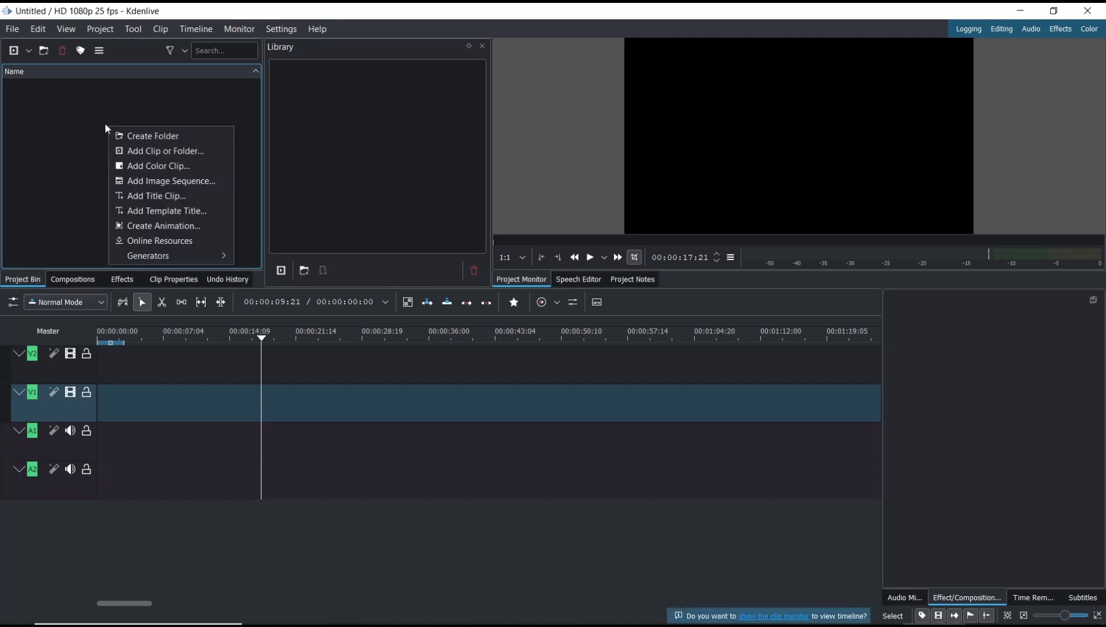
click(176, 152)
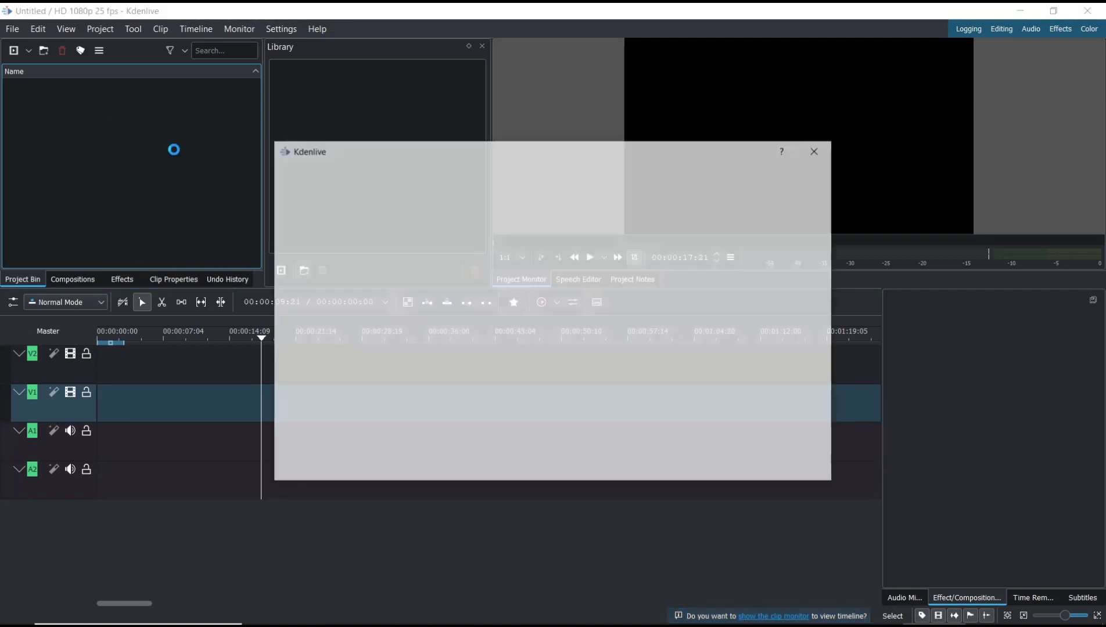
click(634, 310)
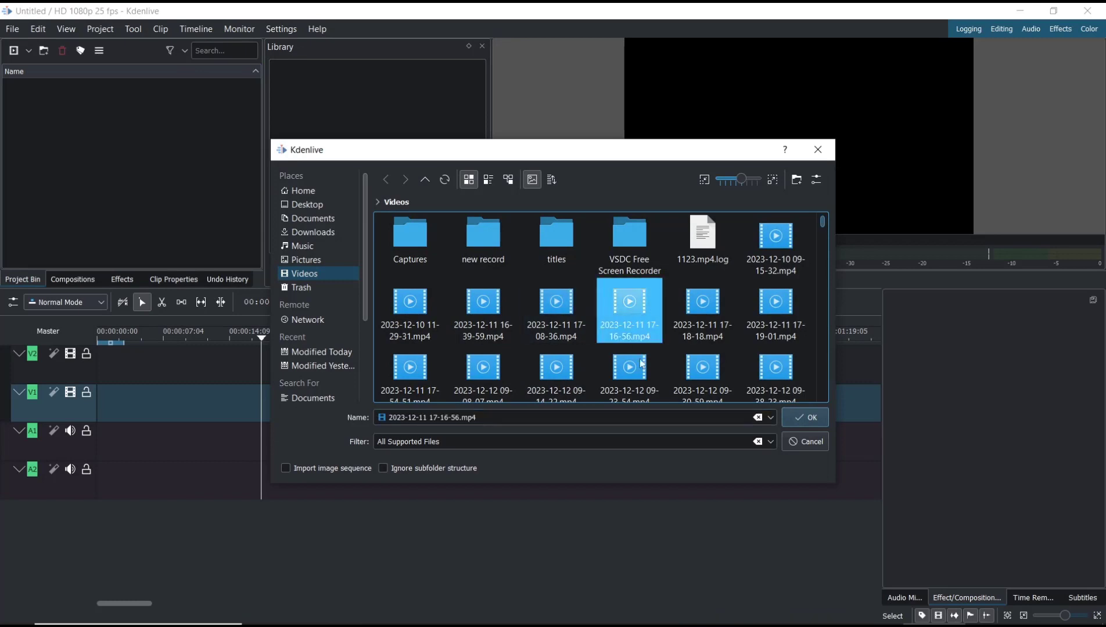
click(806, 417)
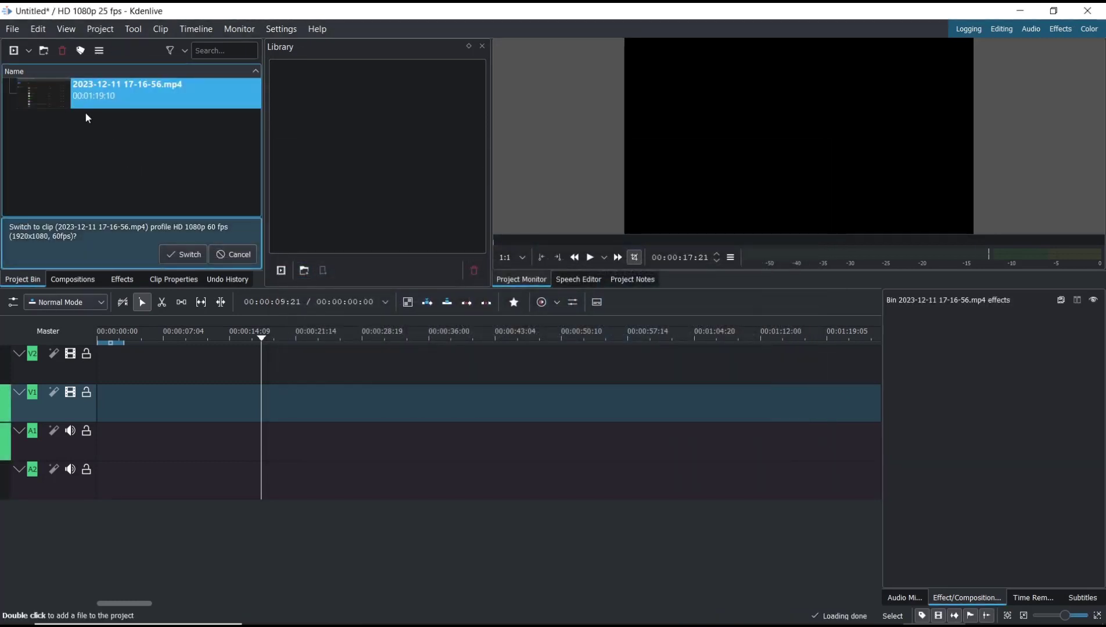
drag(57, 93, 106, 421)
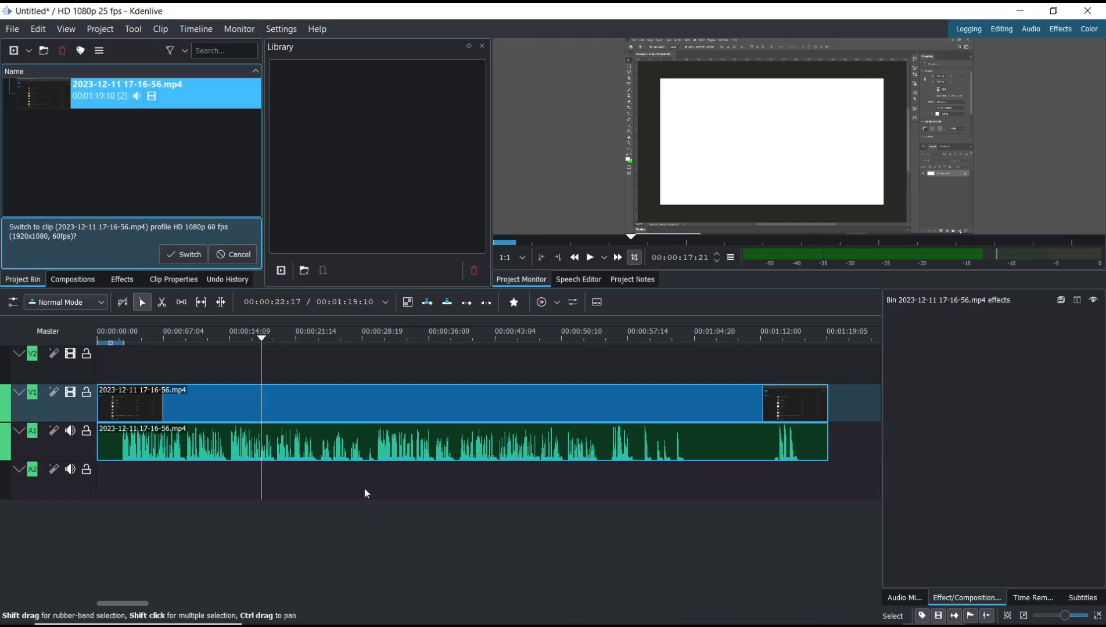
- Apply the Dynamic Text effect from Generate to the selected recording clip
click(355, 413)
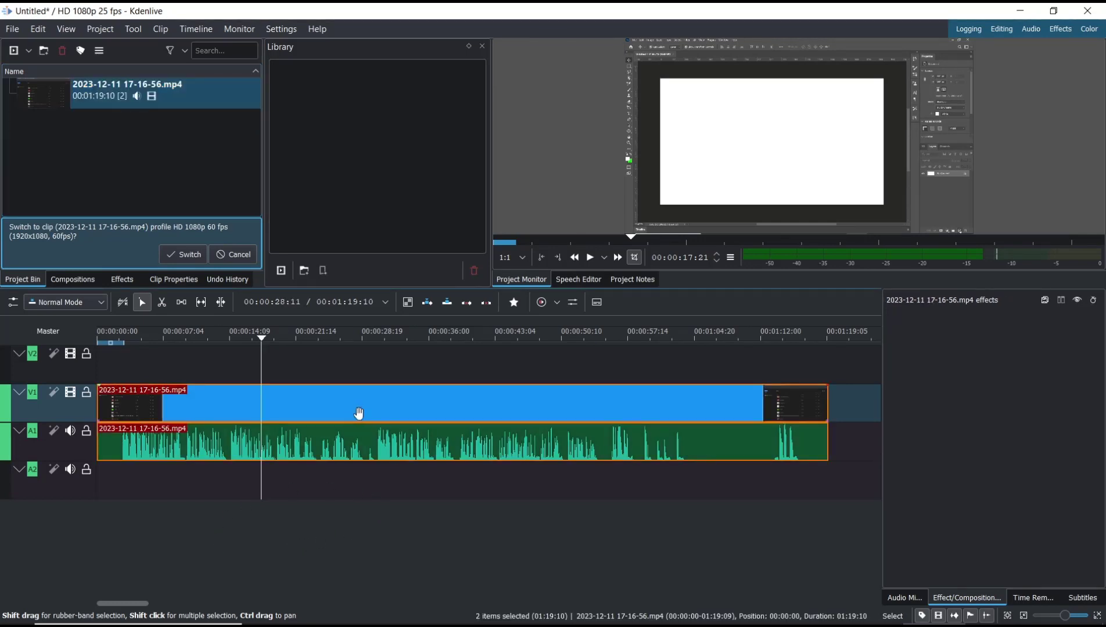
click(124, 282)
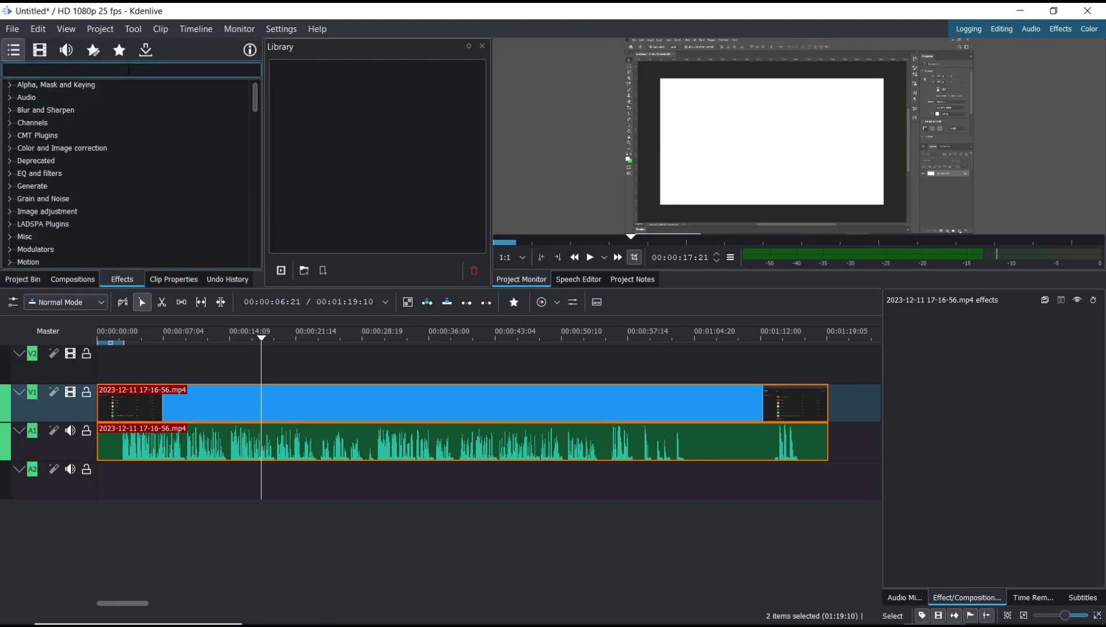
text(DY)
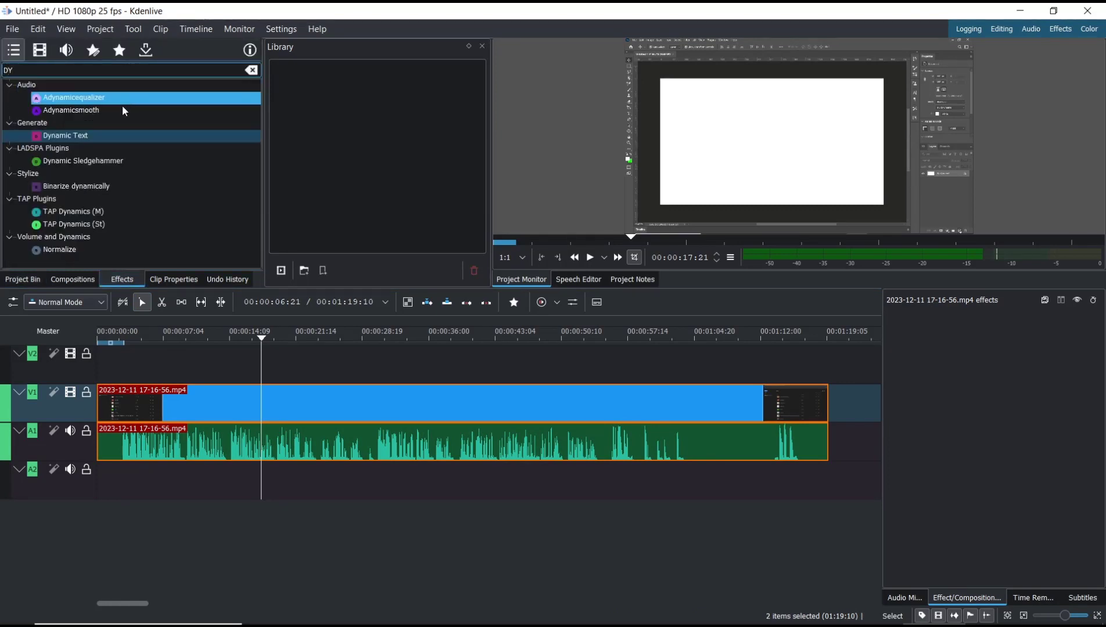
click(79, 139)
double_click(78, 138)
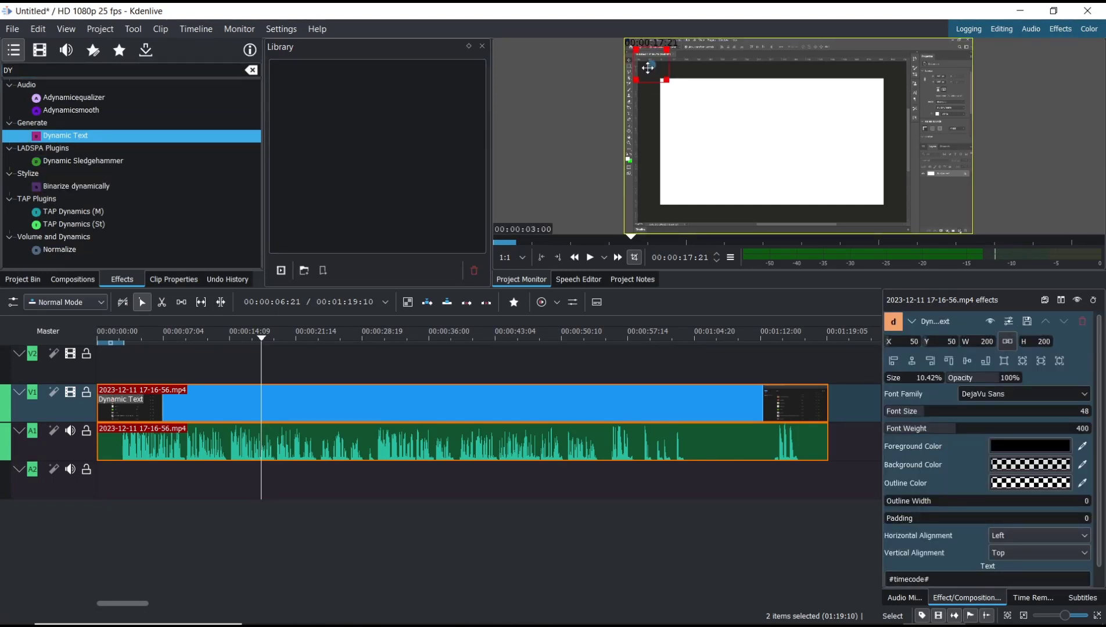
- Centre the timecode box in the monitor, enlarge it, and set font size 72
drag(647, 67, 741, 136)
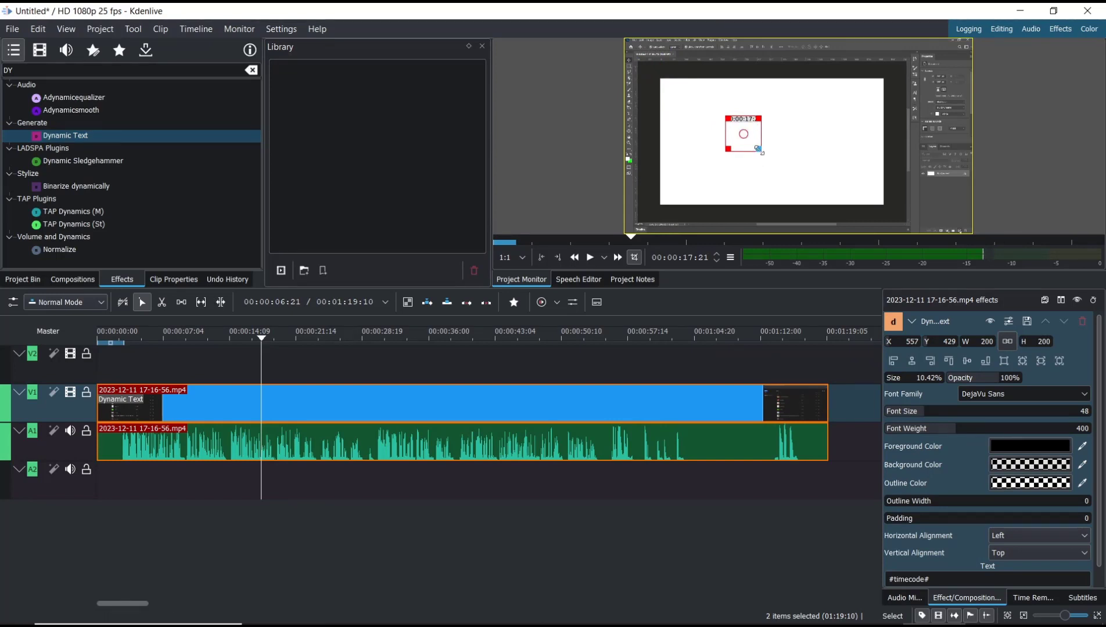
drag(758, 148, 805, 153)
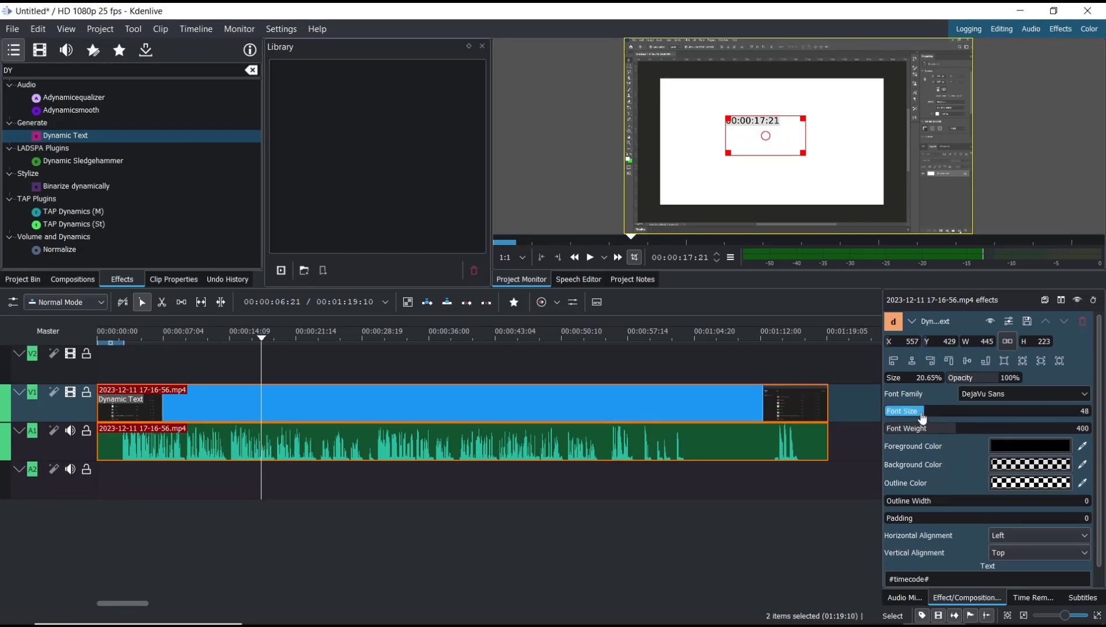
drag(921, 419, 949, 422)
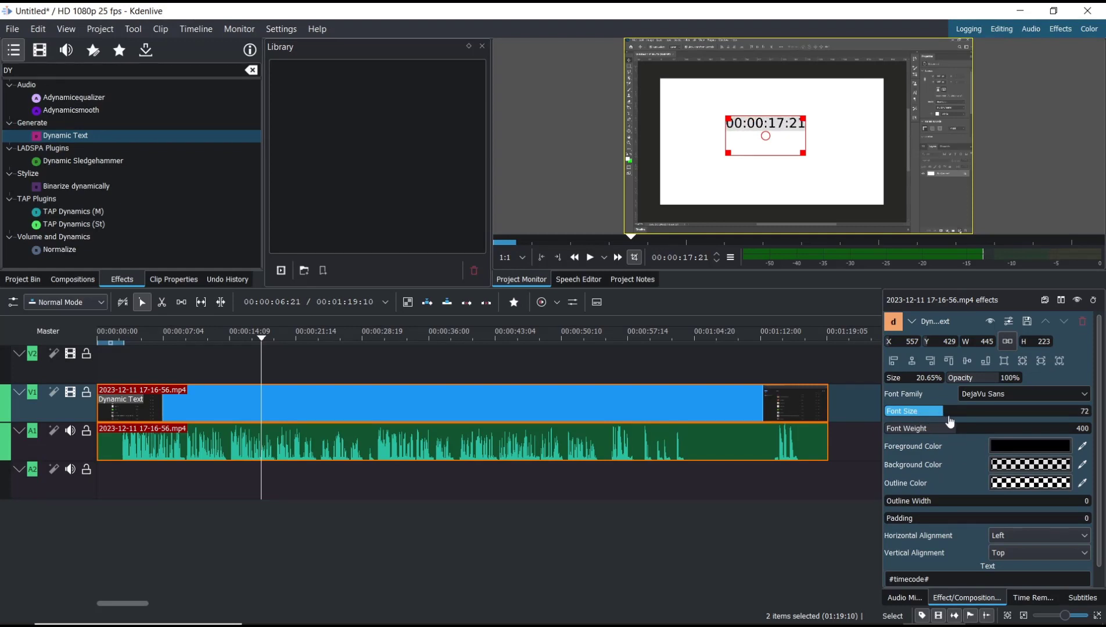
- Give the timecode the CountryBlueprint font at size 125, after briefly trying Courier
click(1086, 396)
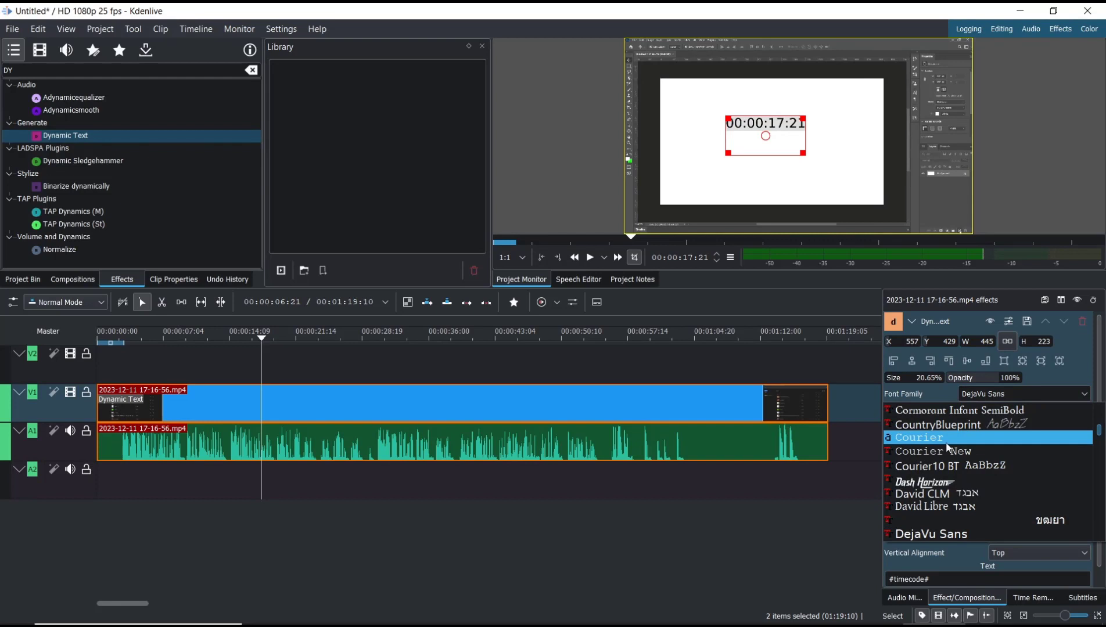
click(945, 439)
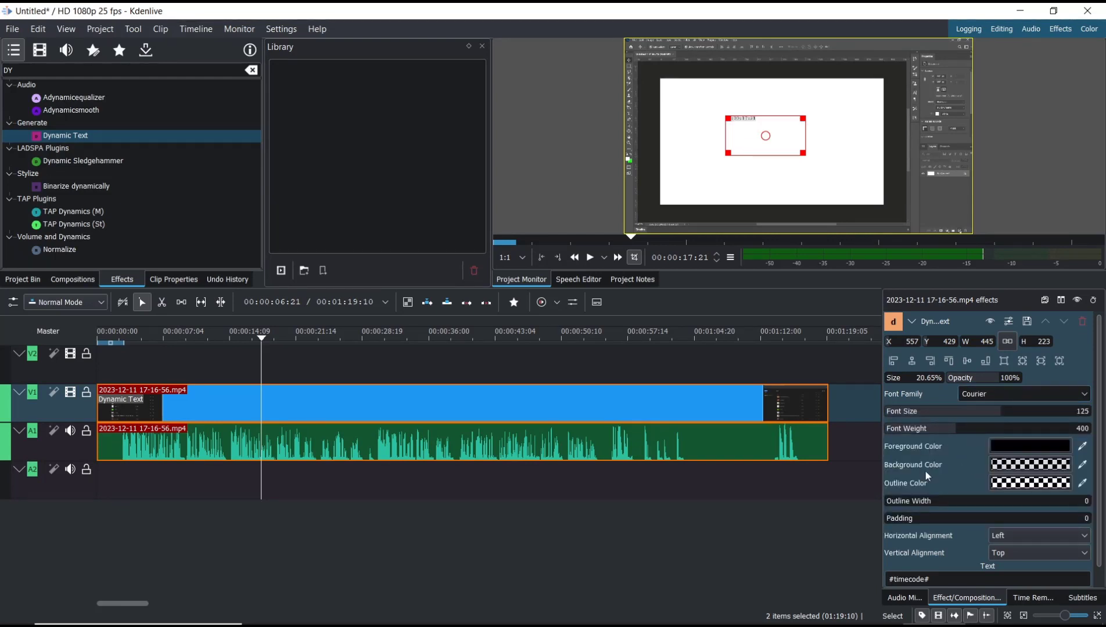
click(1001, 407)
click(1081, 396)
scroll(994, 433, up, 2)
click(991, 431)
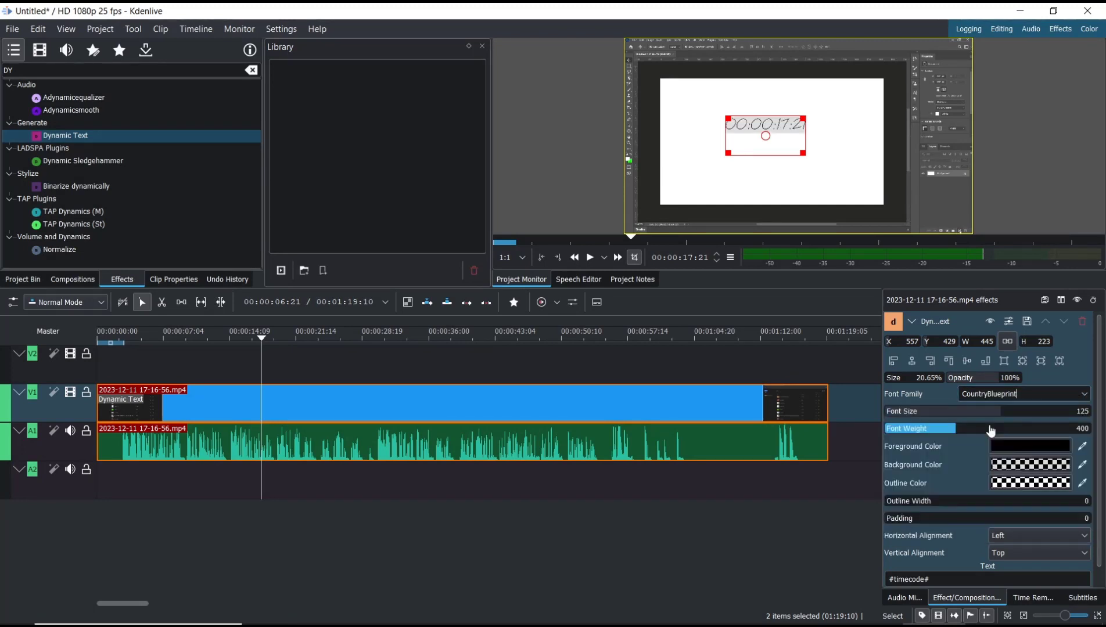
- Set the timecode foreground colour to pure red (#ff0000)
click(1025, 448)
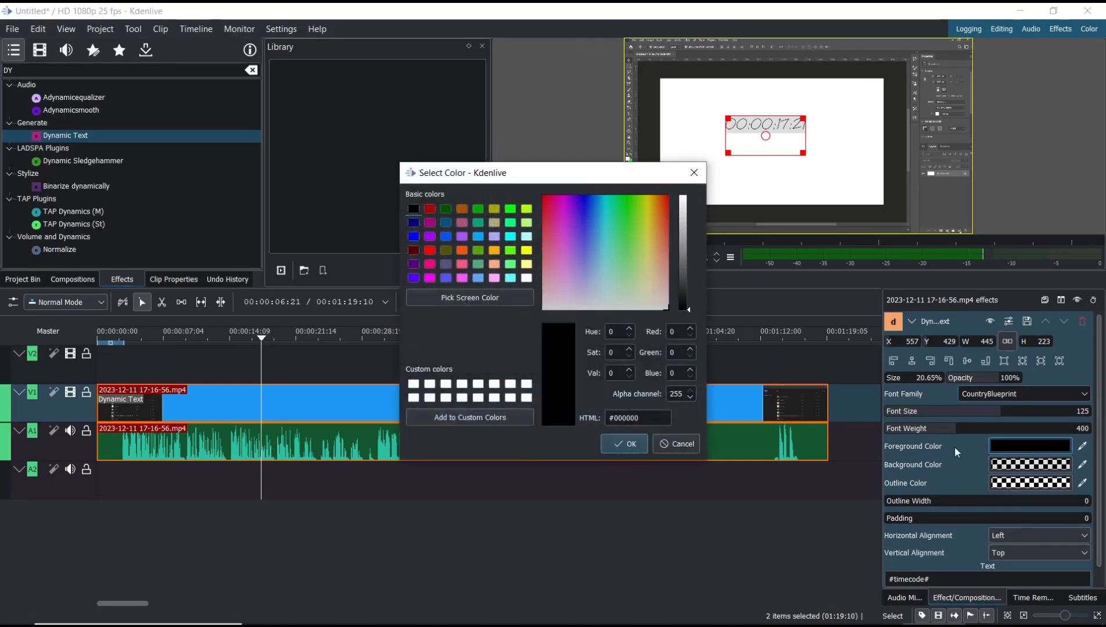
click(430, 250)
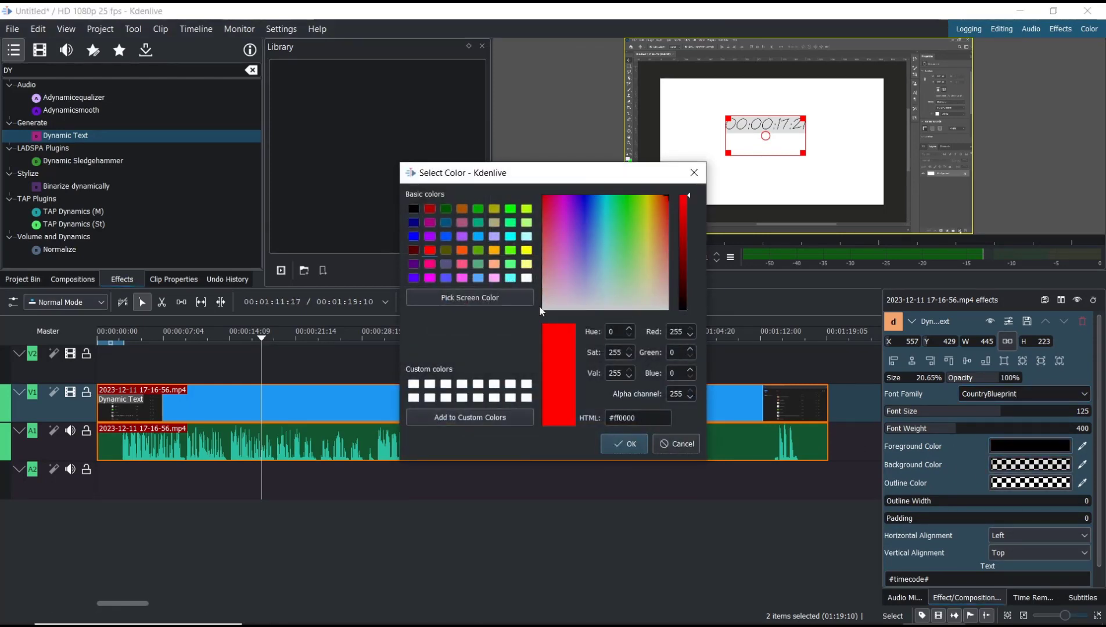
click(627, 442)
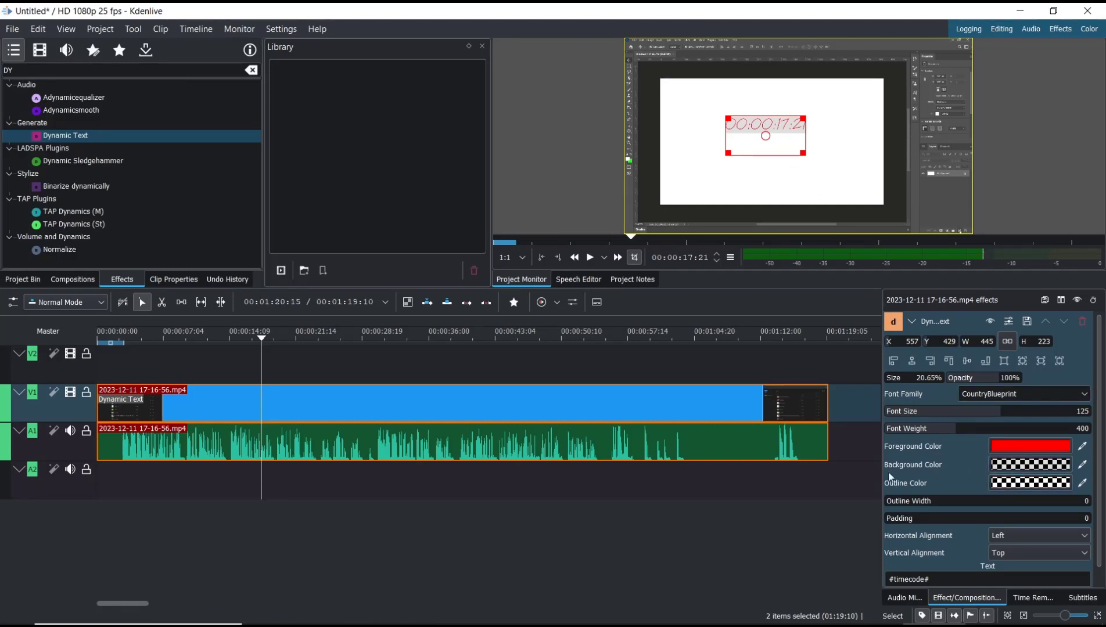
- Preview playback from about 00:00:14 to check the red timecode, then pause
click(367, 542)
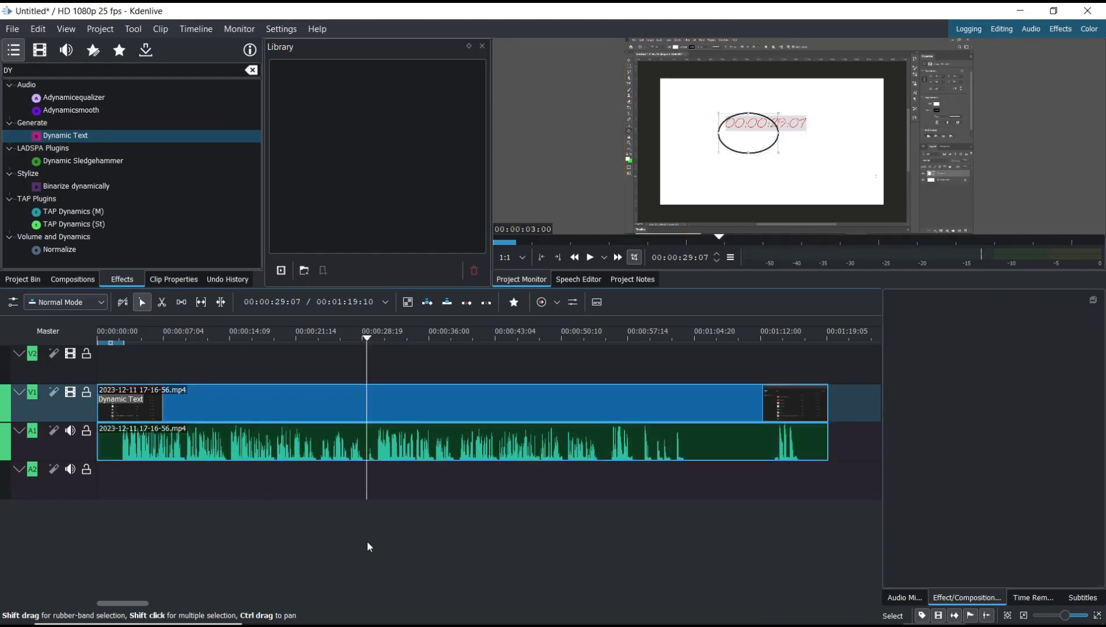
click(262, 353)
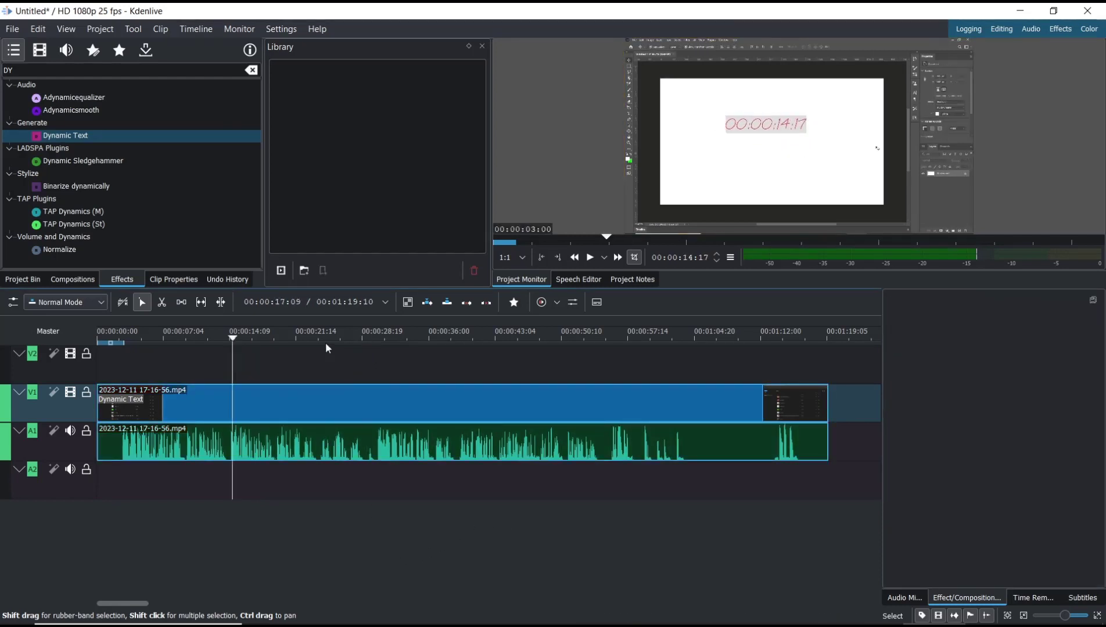
click(591, 257)
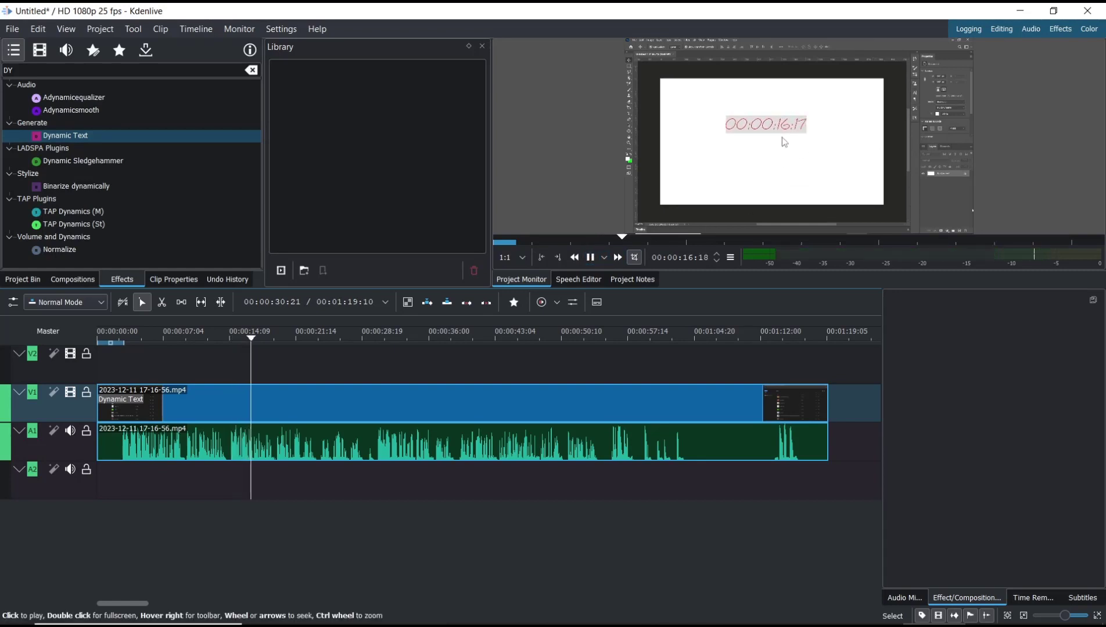
click(588, 257)
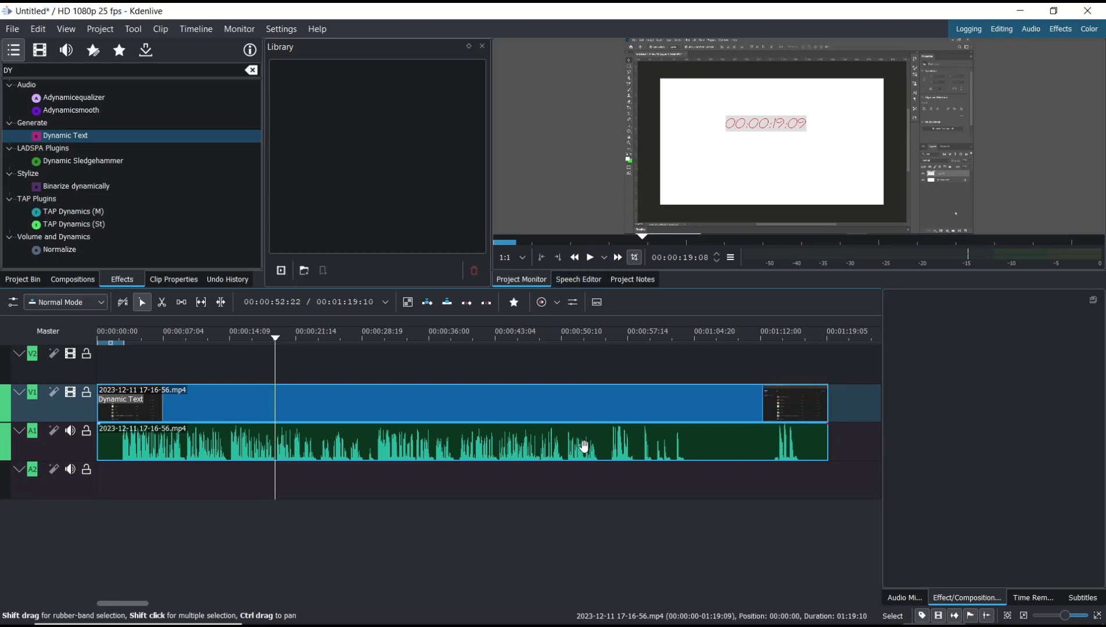